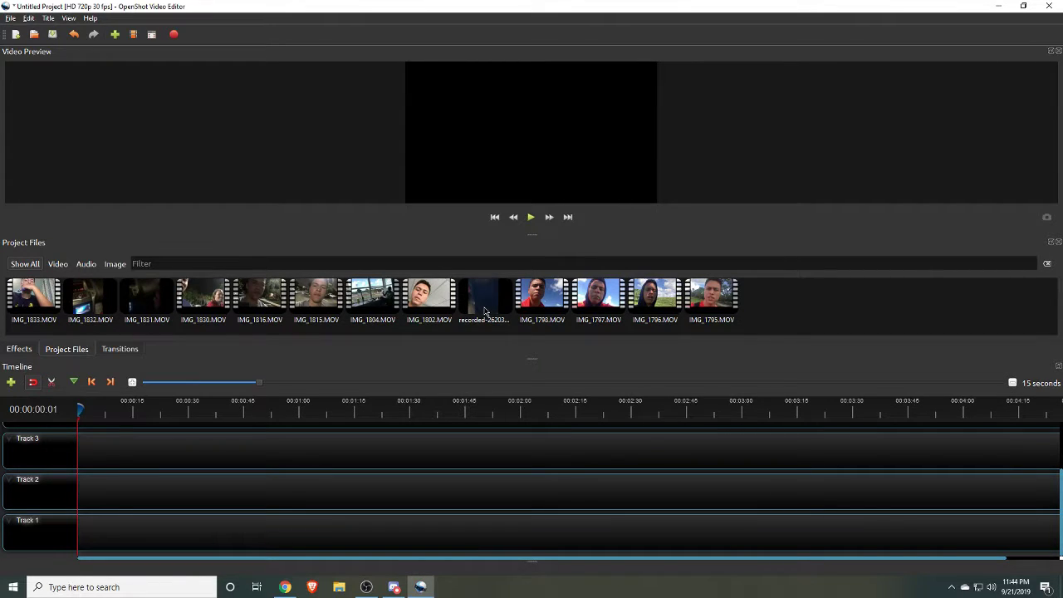
Step: Place the IMG_1795.MOV clip at the very start of Track 1
click(541, 299)
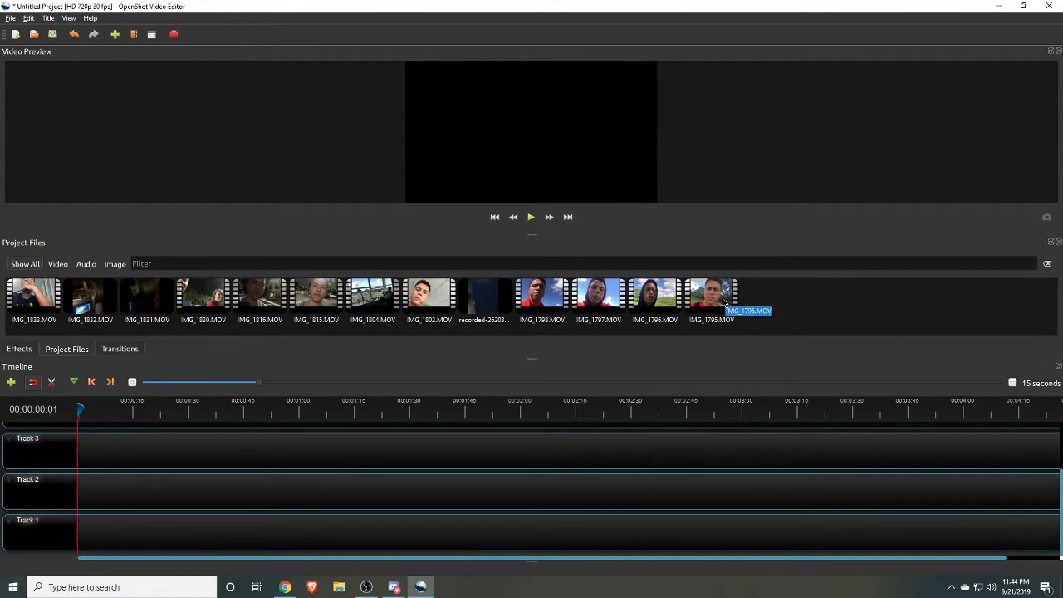
drag(712, 299, 461, 531)
drag(396, 527, 81, 524)
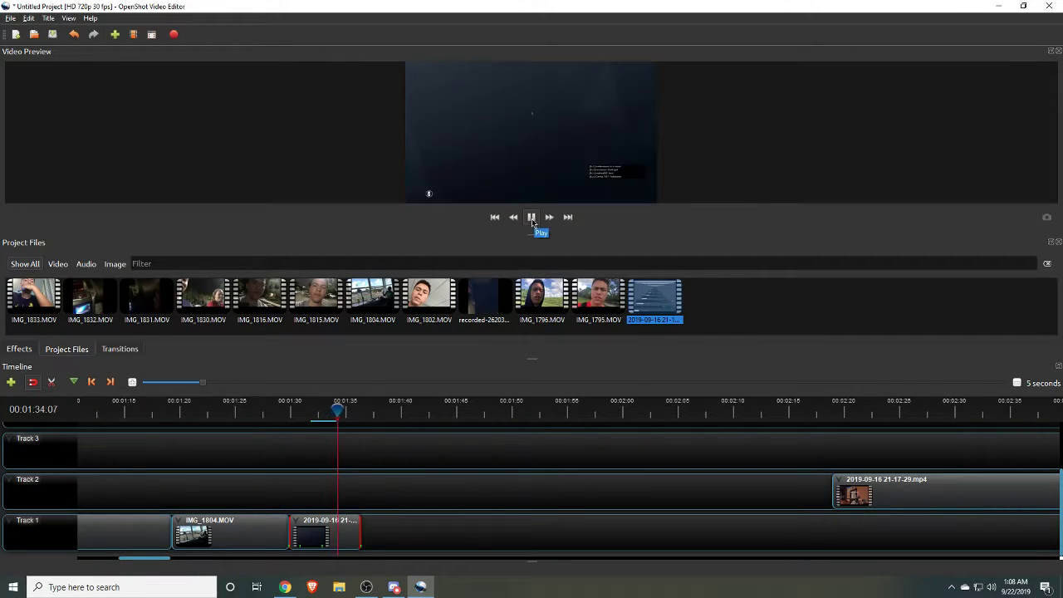
Step: Pause the timeline preview partway into the 2019-09-16 recording, around 1:35
click(531, 216)
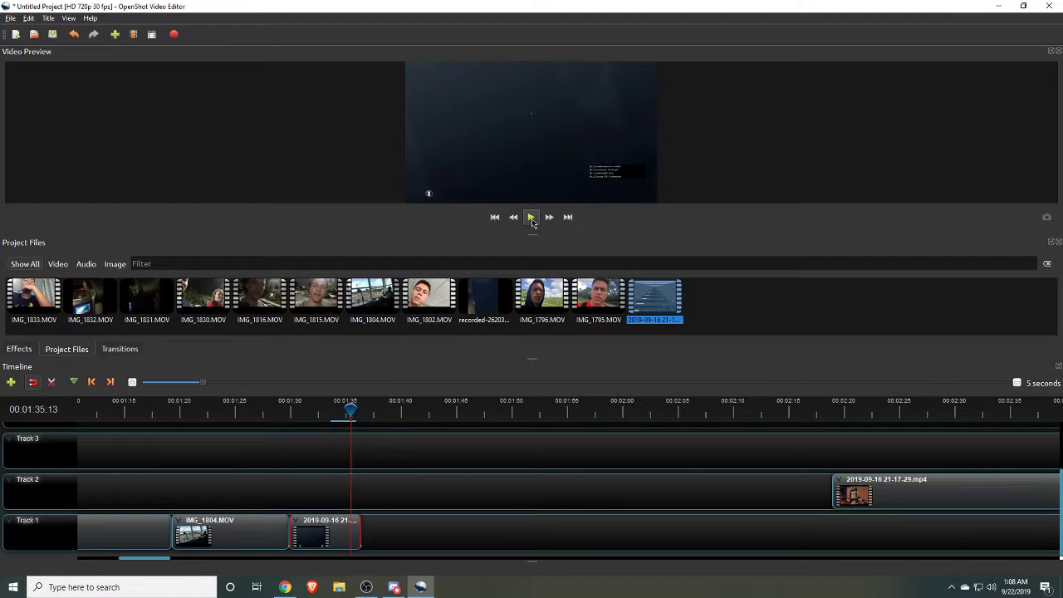